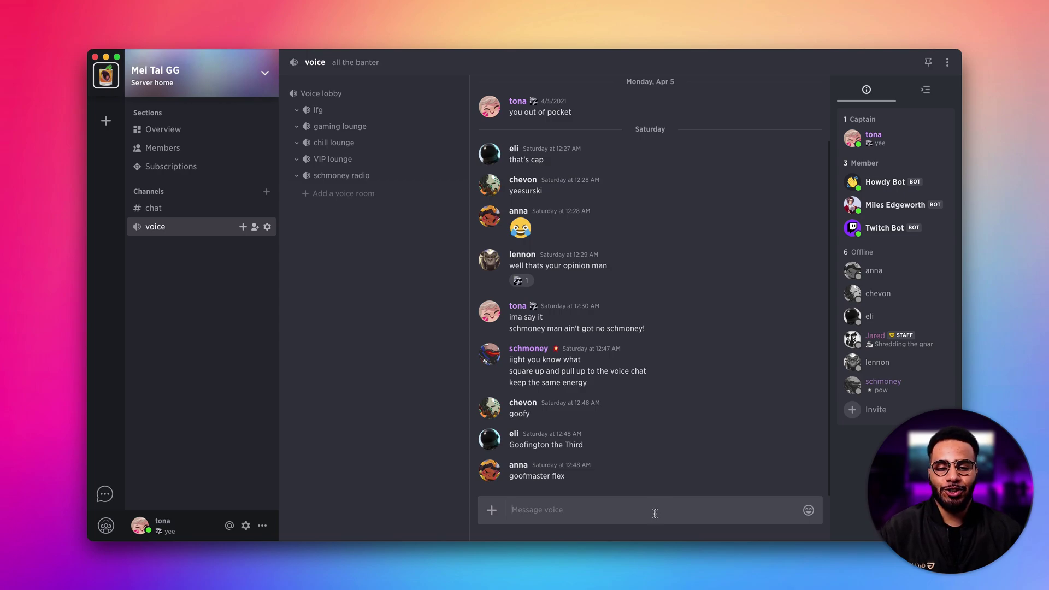
# Step: Create a Calendar-type channel named 'cal' and show its April 2021 month grid
pyautogui.click(266, 192)
pyautogui.click(426, 179)
pyautogui.write('ca')
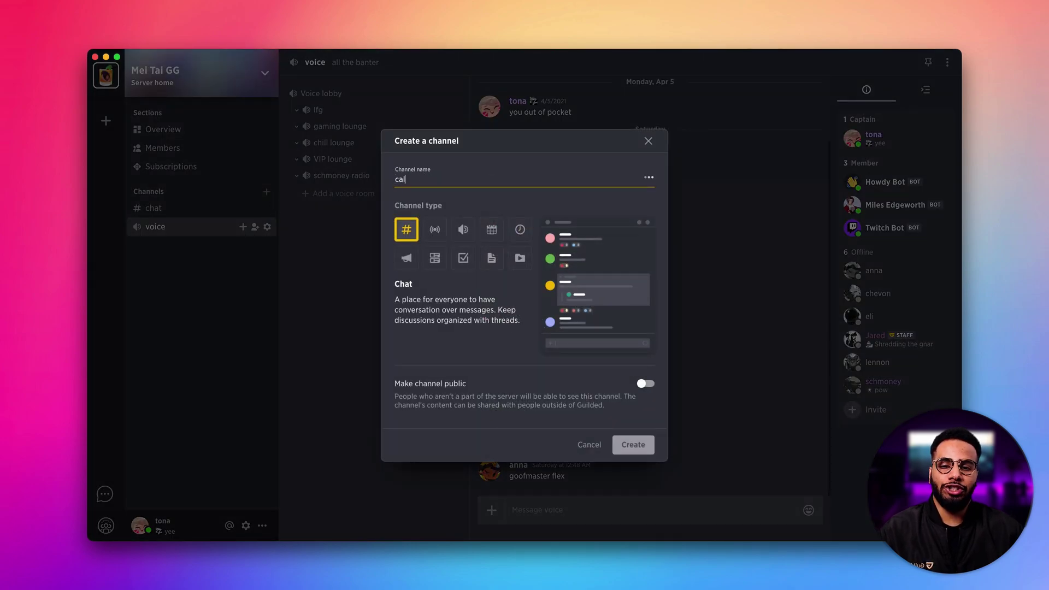
pyautogui.write('l')
pyautogui.click(492, 231)
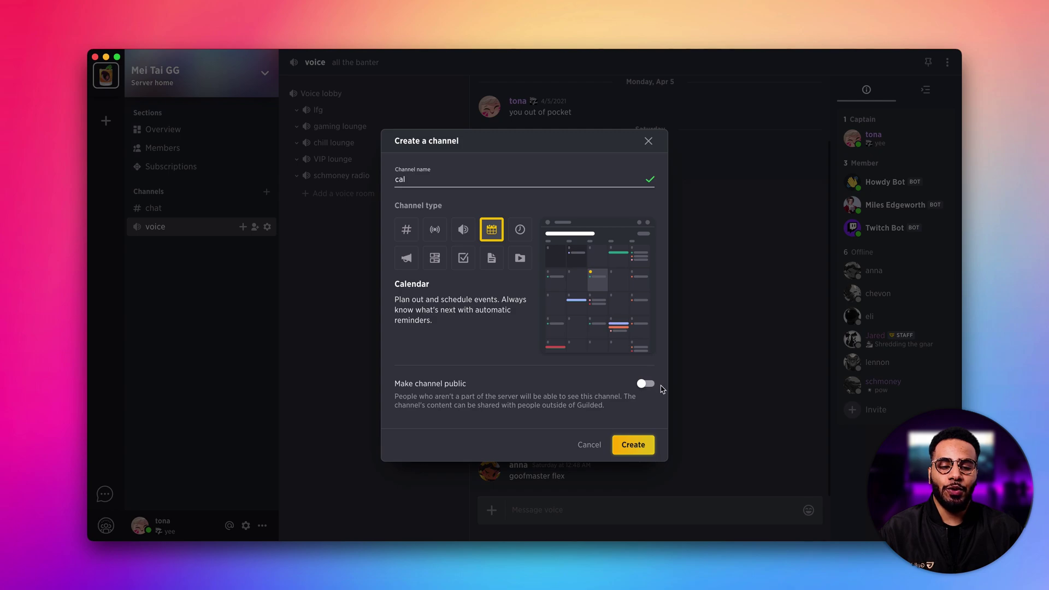
pyautogui.click(632, 444)
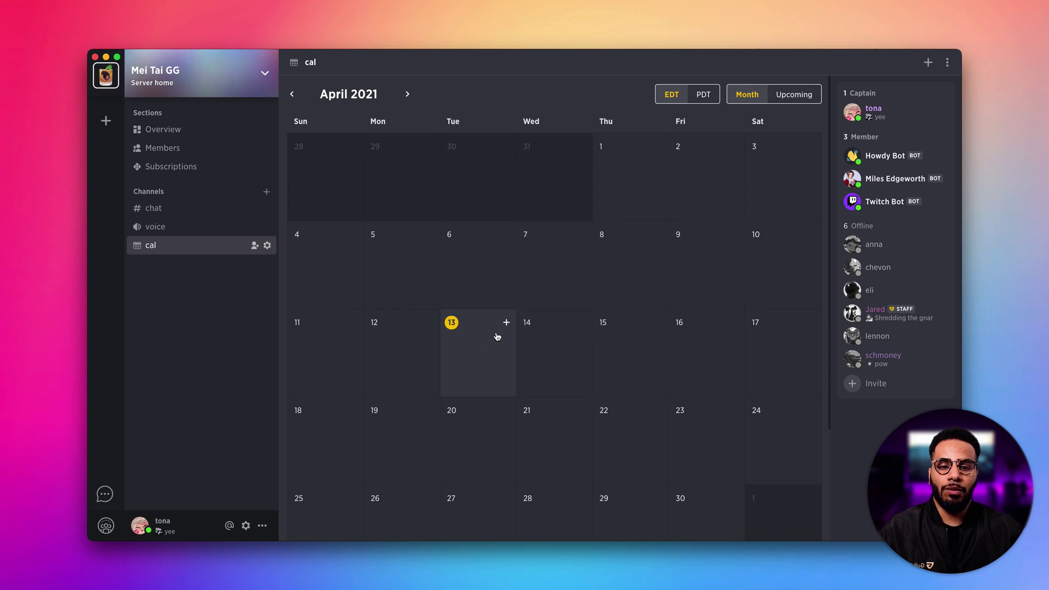
pyautogui.moveTo(479, 353)
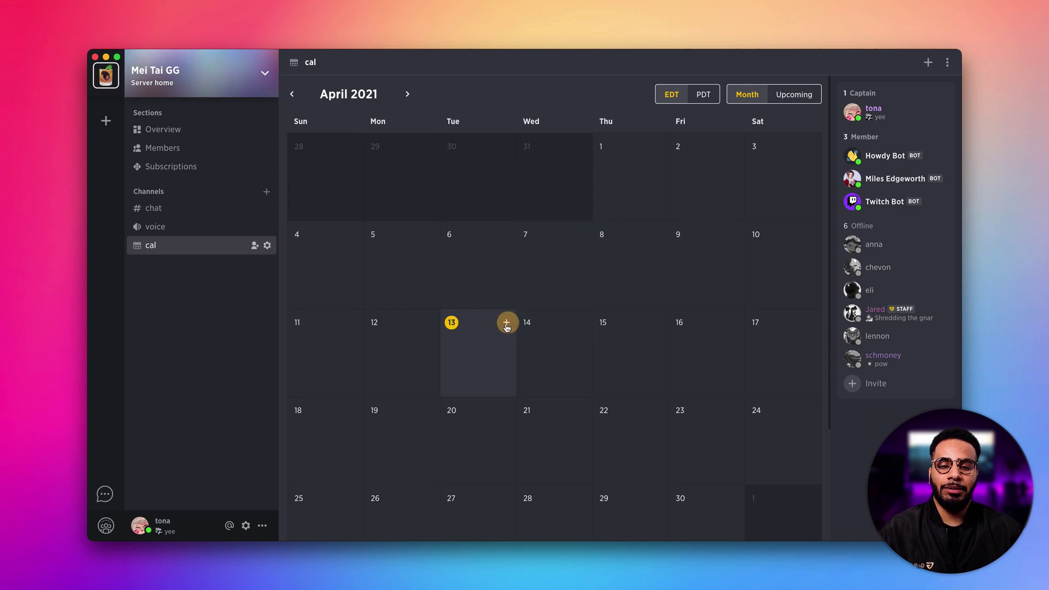
pyautogui.click(507, 324)
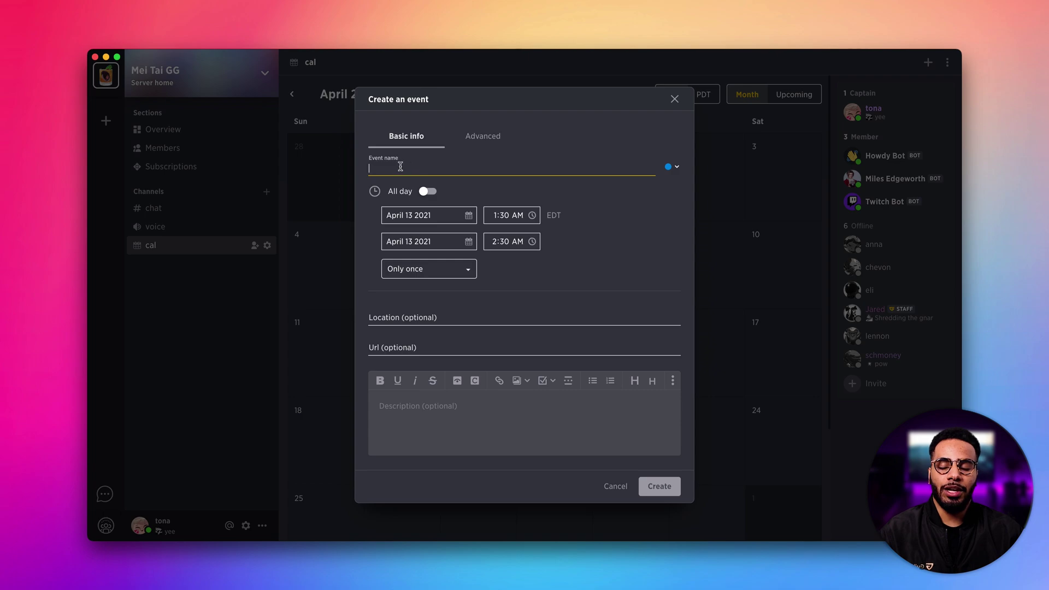
pyautogui.write('scrim sesh')
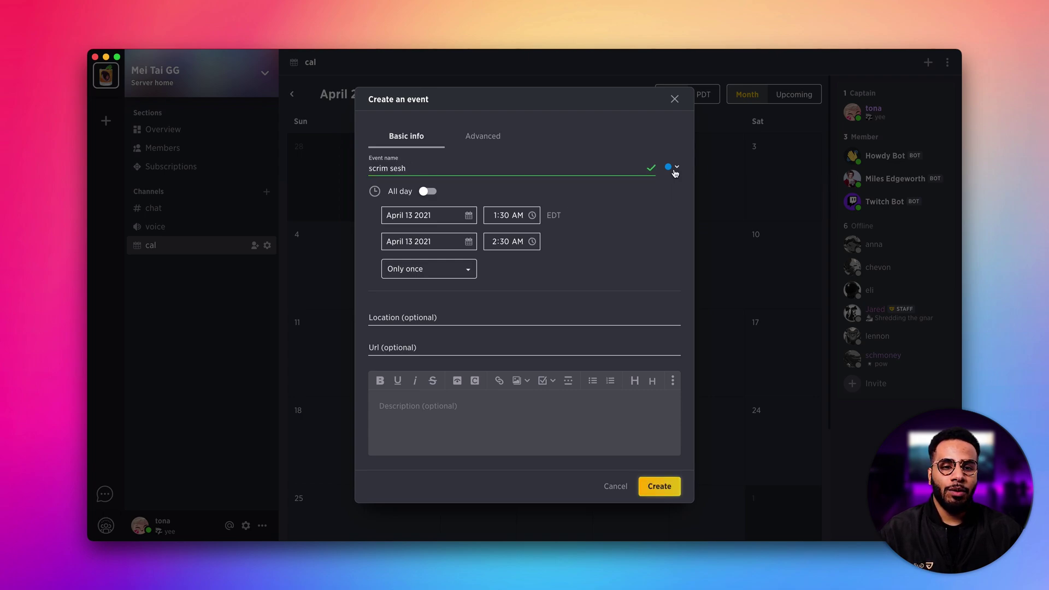
# Step: Make the April 13 event purple, toggling All day on and back off
pyautogui.click(671, 167)
pyautogui.click(671, 210)
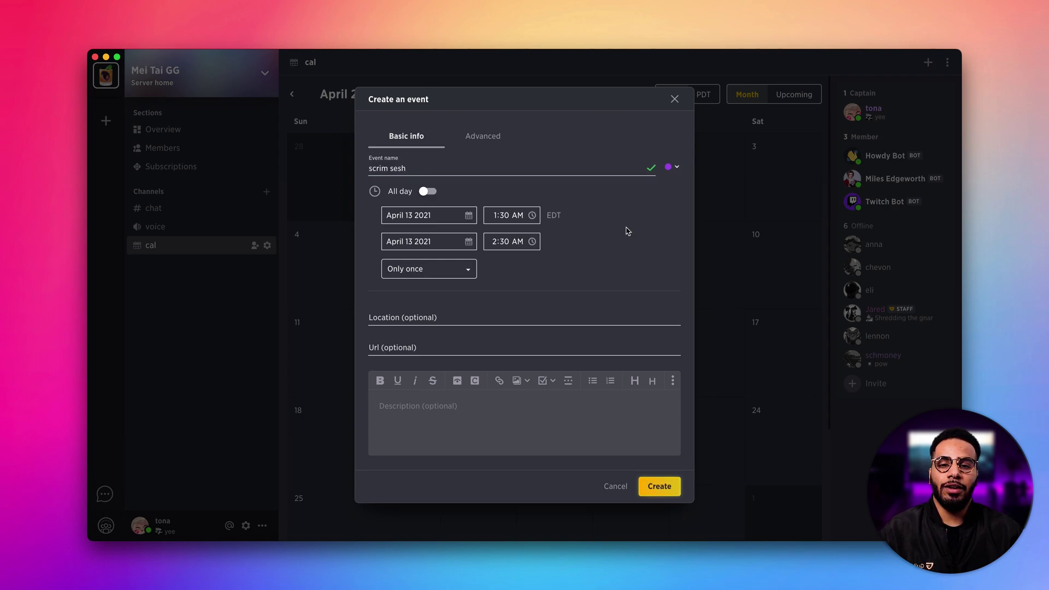
pyautogui.click(427, 191)
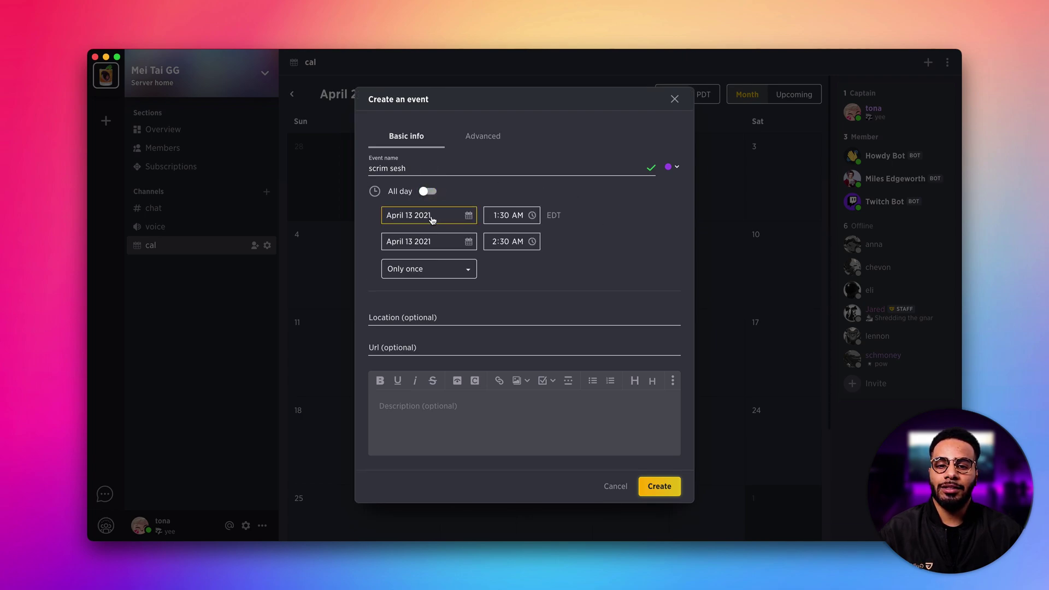
pyautogui.click(429, 214)
pyautogui.click(514, 214)
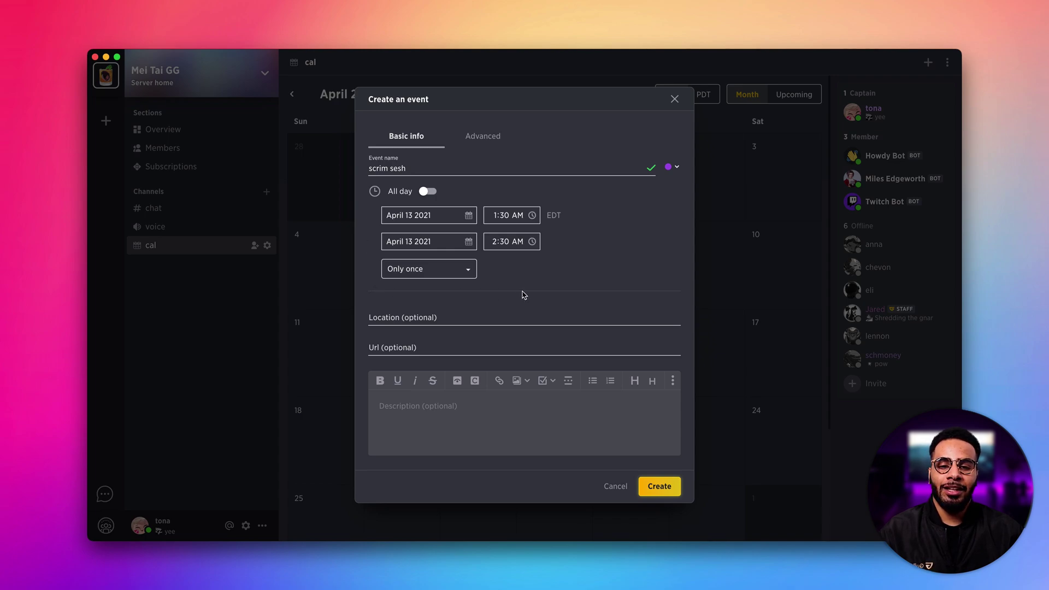
pyautogui.click(457, 270)
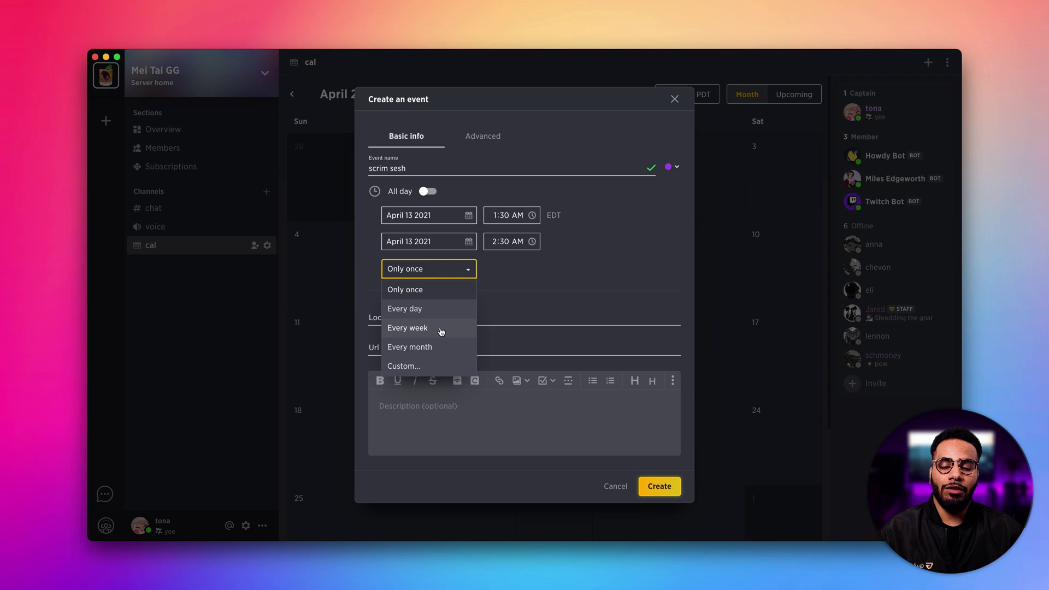
pyautogui.click(404, 366)
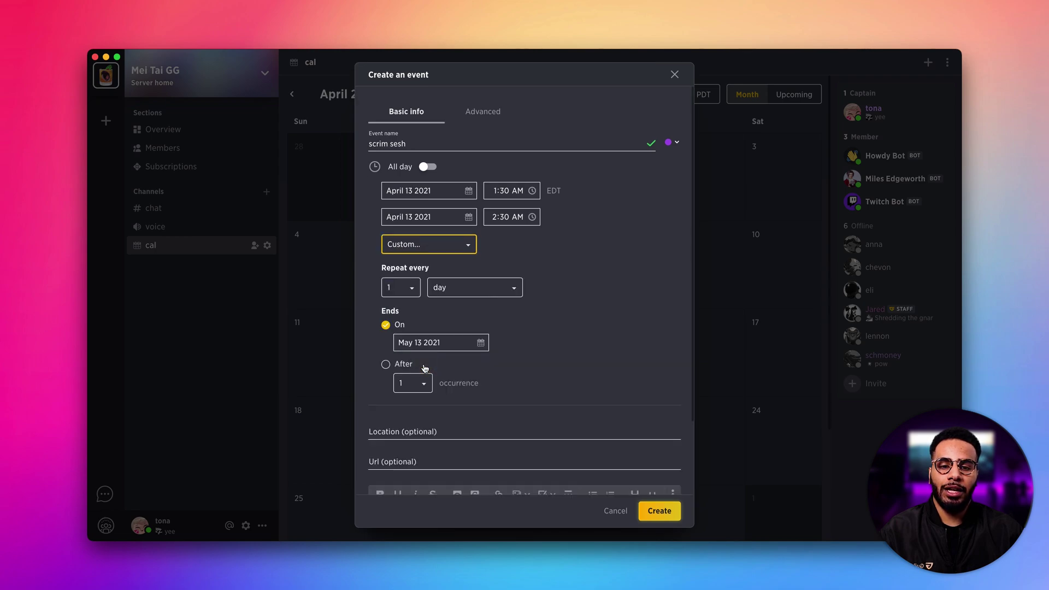
pyautogui.click(449, 244)
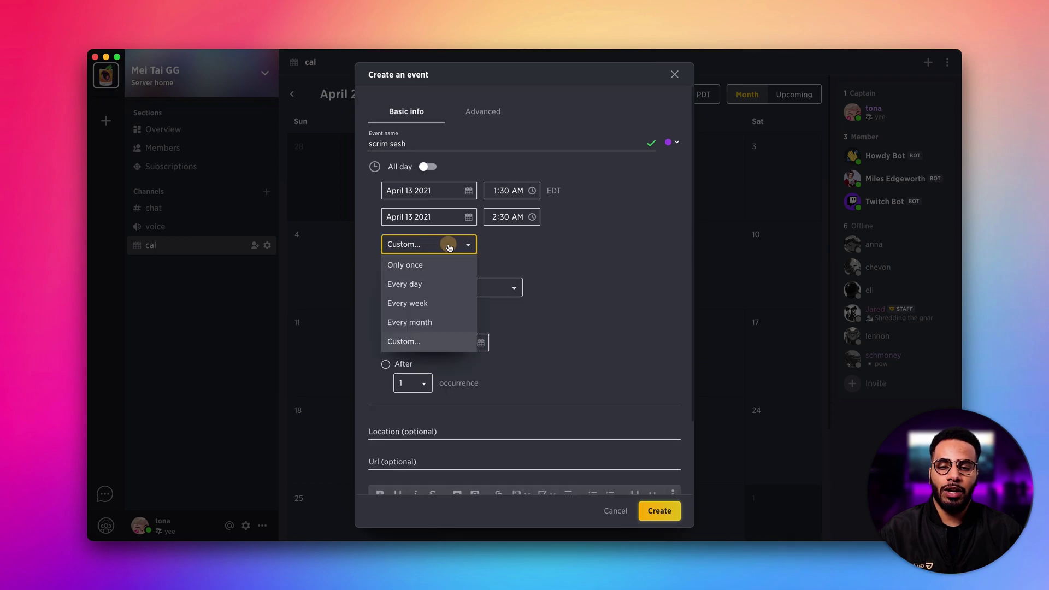
pyautogui.click(429, 264)
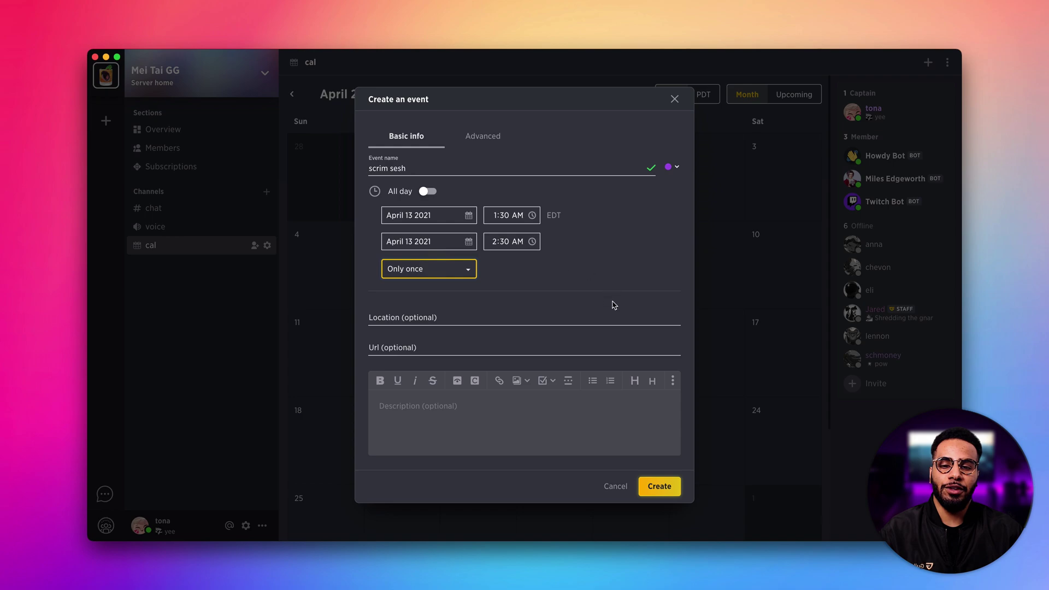
pyautogui.click(438, 320)
pyautogui.click(394, 347)
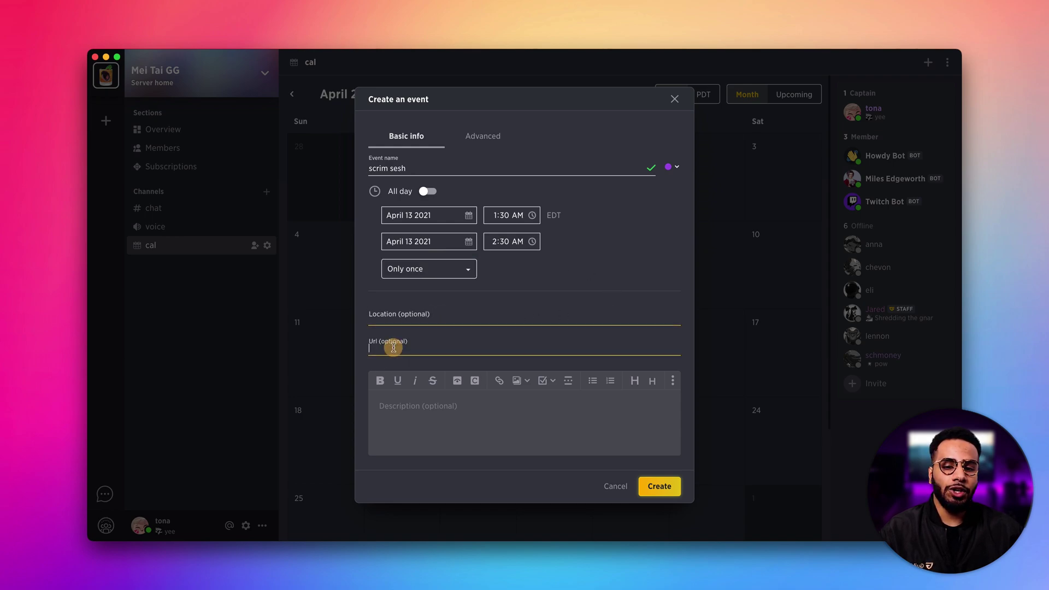
pyautogui.click(433, 422)
pyautogui.click(482, 135)
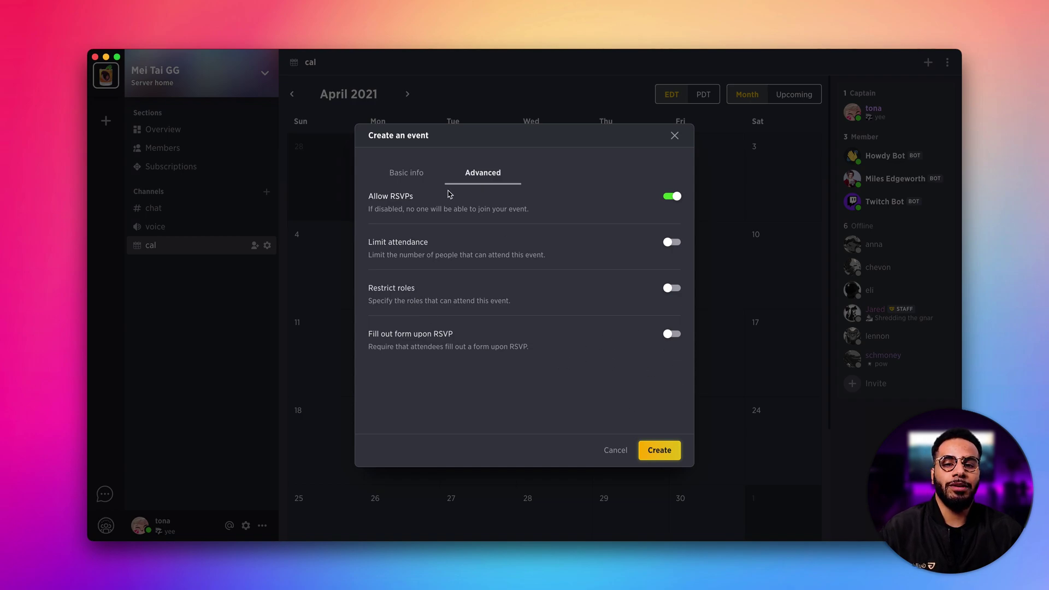
pyautogui.click(407, 173)
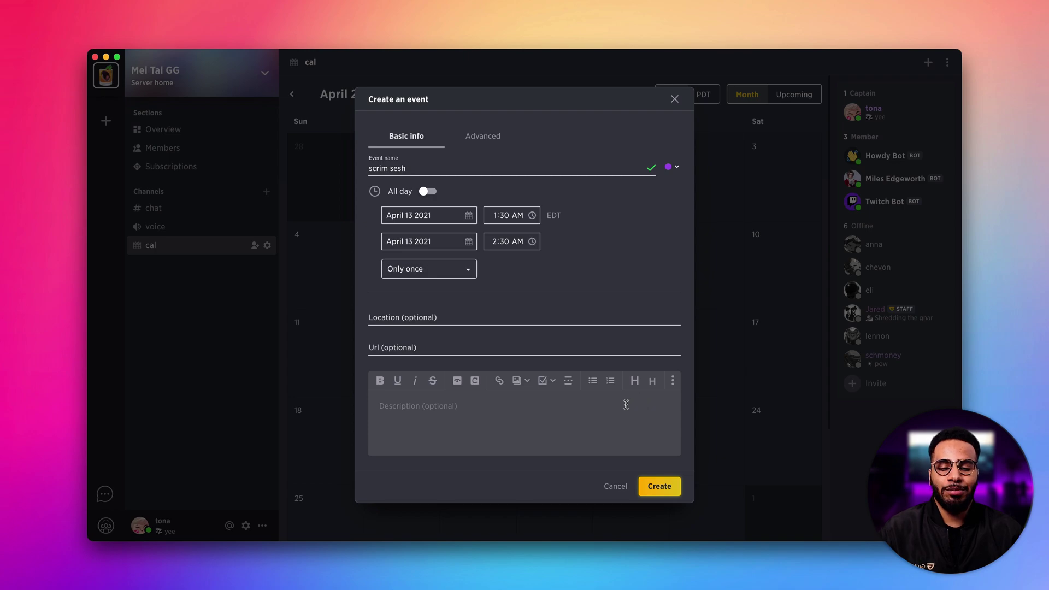
# Step: Confirm the 'scrim sesh' event so it shows at 1:30a on April 13
pyautogui.click(658, 485)
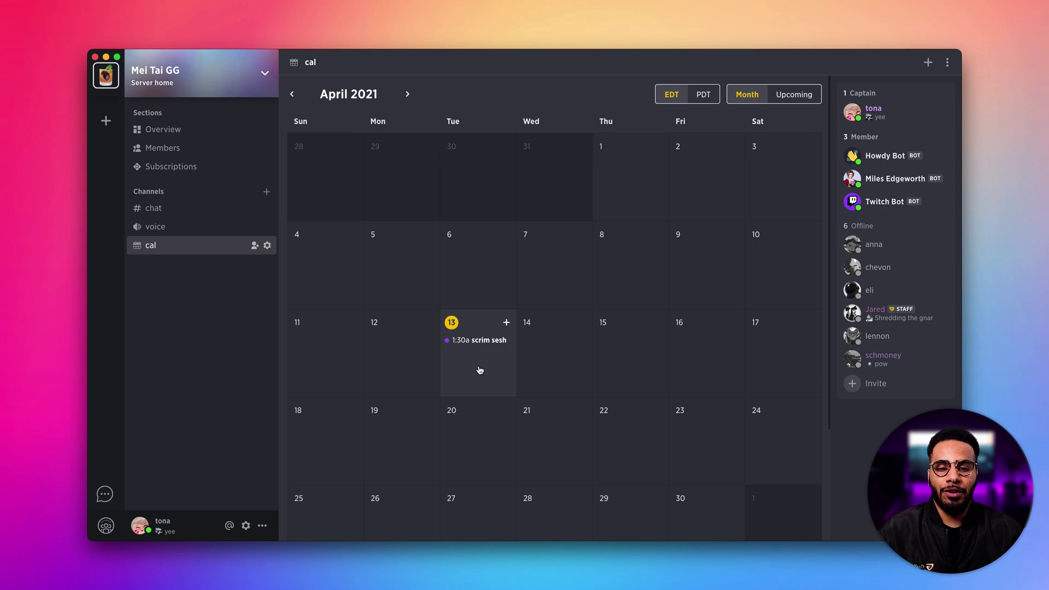
pyautogui.click(407, 95)
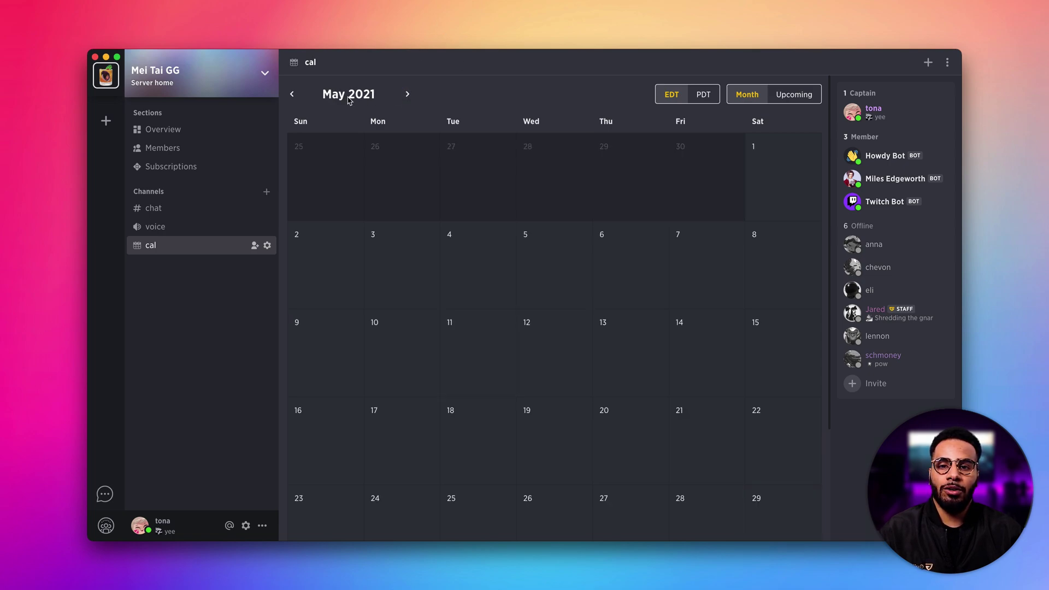
pyautogui.click(292, 94)
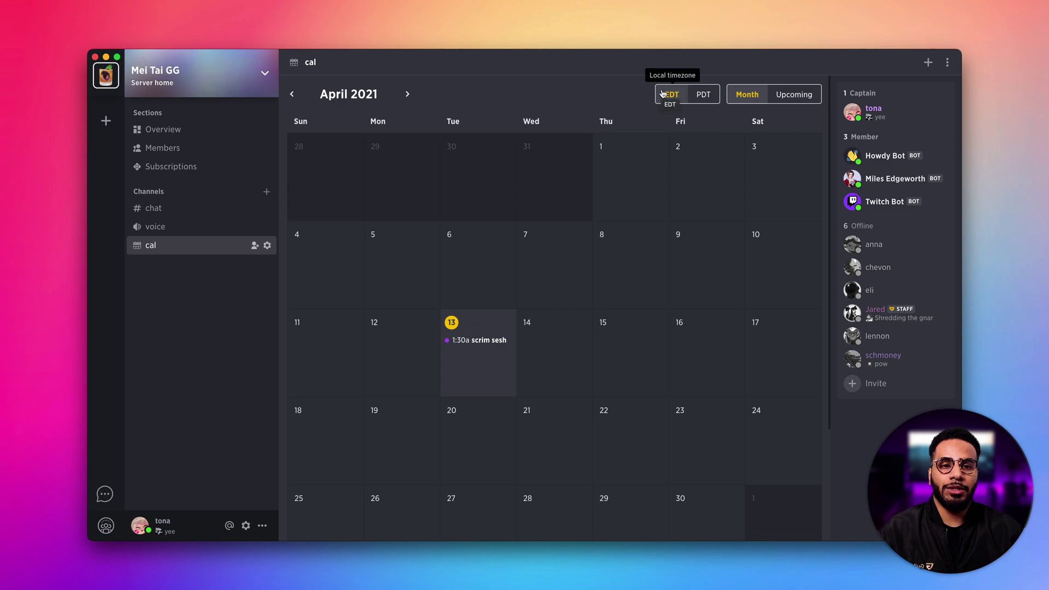
pyautogui.click(703, 94)
pyautogui.click(671, 95)
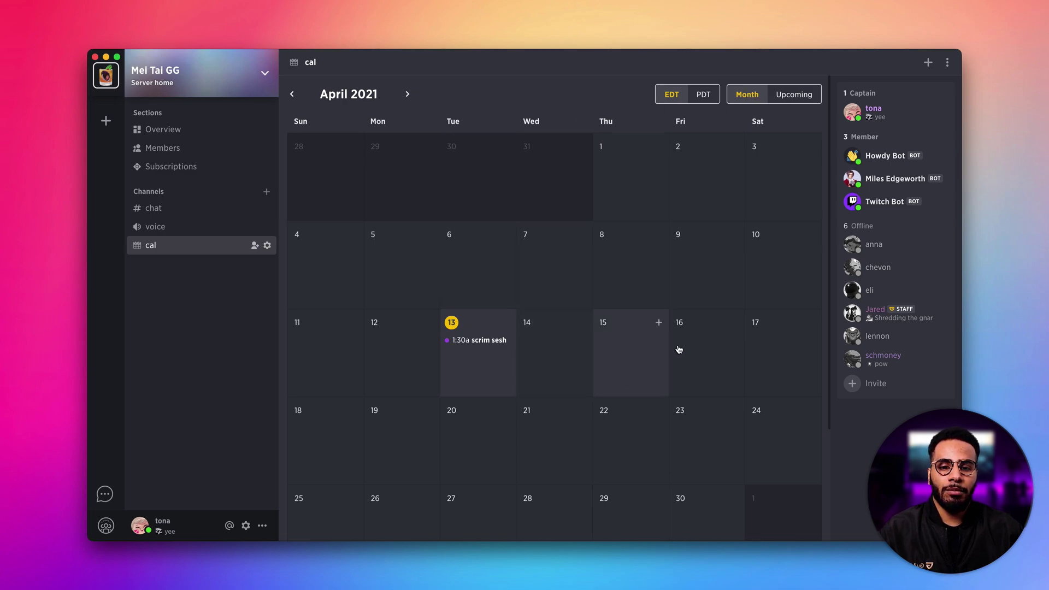
pyautogui.click(793, 95)
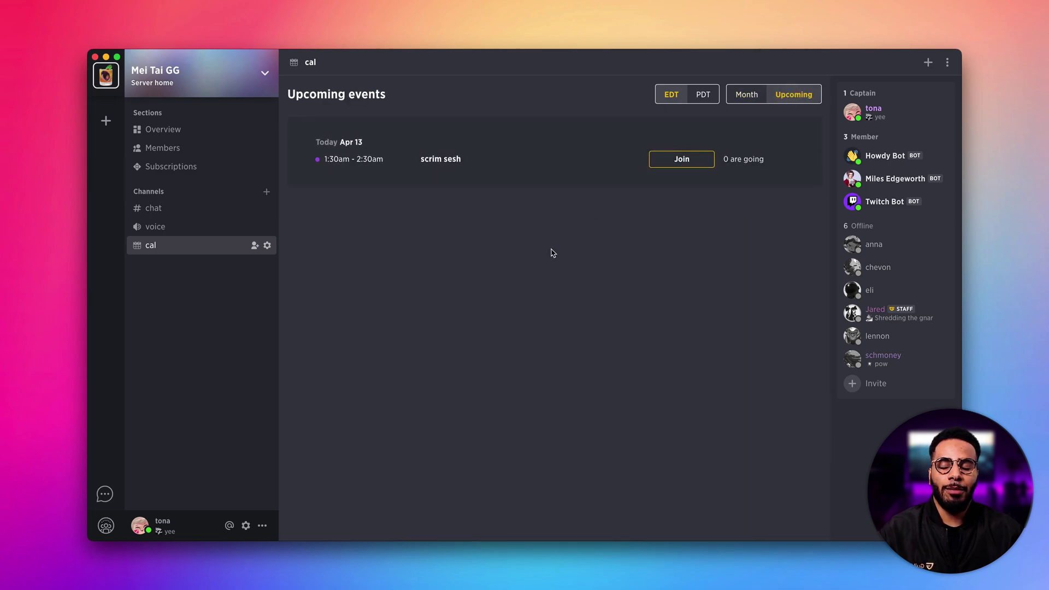
pyautogui.click(746, 95)
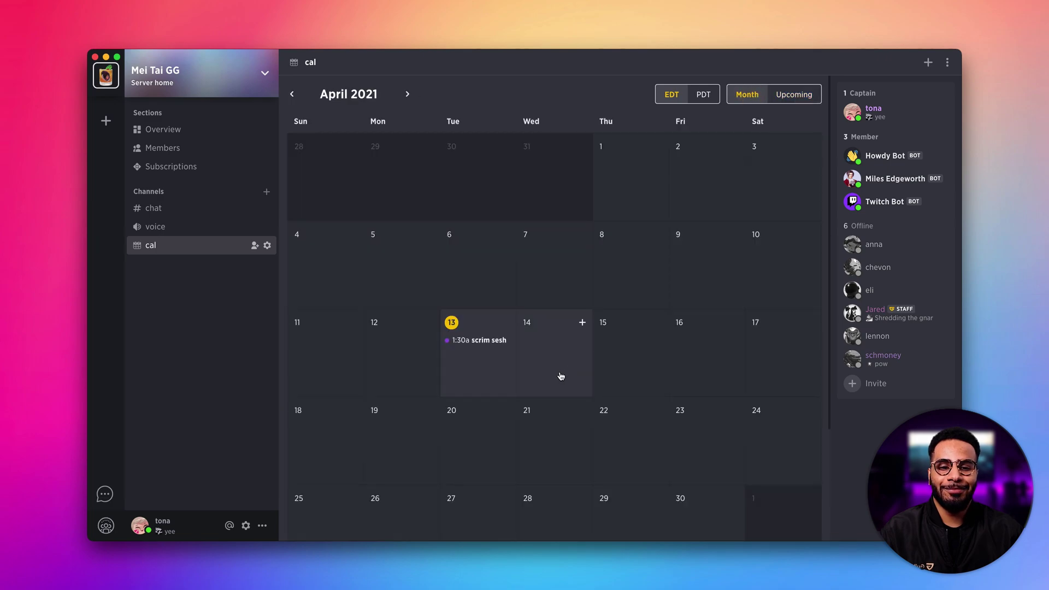